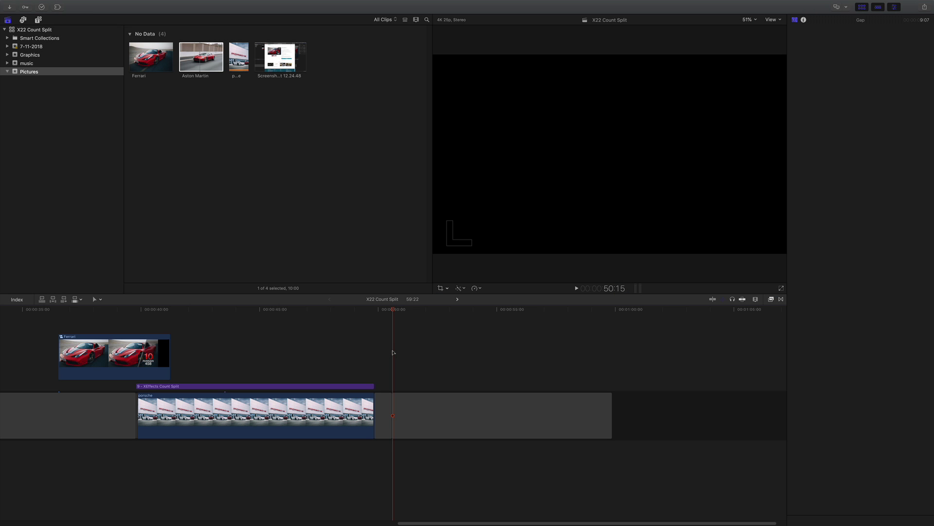
# Select the Aston Martin photo in the Pictures event.
pyautogui.click(198, 58)
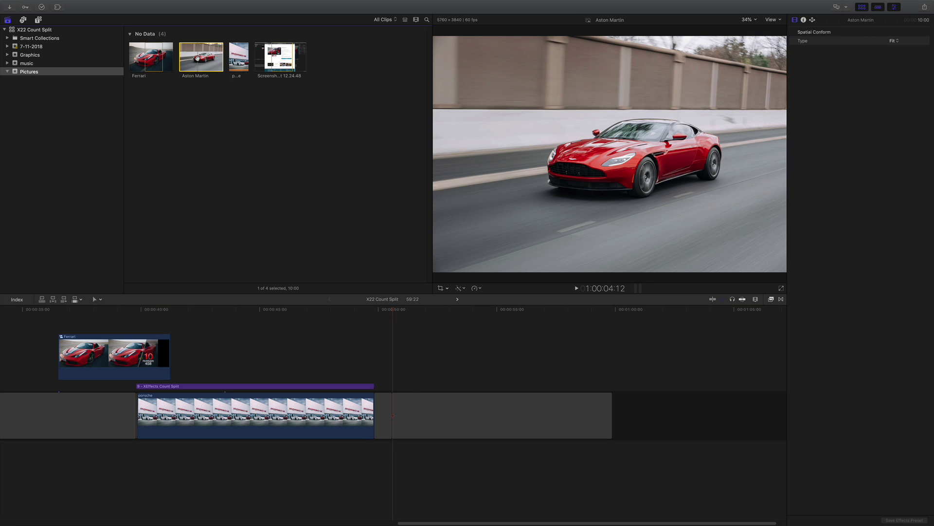
# Insert the Aston Martin photo after the porsche clip, scale it to 174% and shift it left.
pyautogui.press('w')
pyautogui.moveTo(398, 313)
pyautogui.mouseDown()
pyautogui.moveTo(609, 322)
pyautogui.moveTo(396, 325)
pyautogui.moveTo(408, 325)
pyautogui.mouseUp()
pyautogui.click(415, 398)
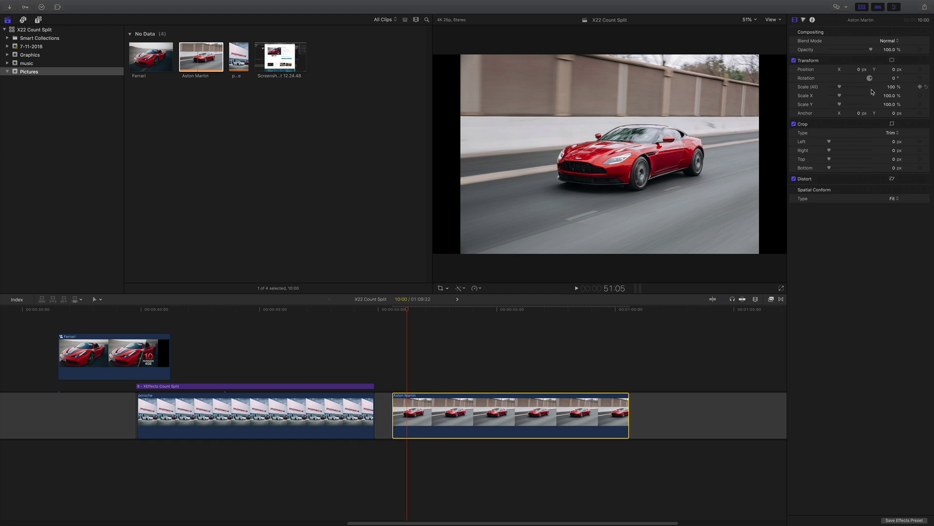
pyautogui.moveTo(892, 88); pyautogui.dragTo(928, 88)
pyautogui.moveTo(859, 69); pyautogui.dragTo(798, 97)
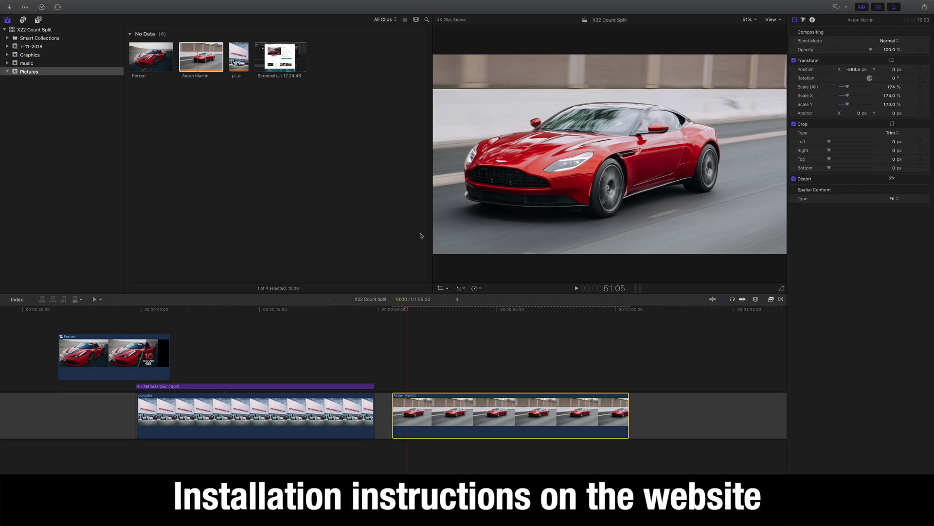
pyautogui.click(38, 19)
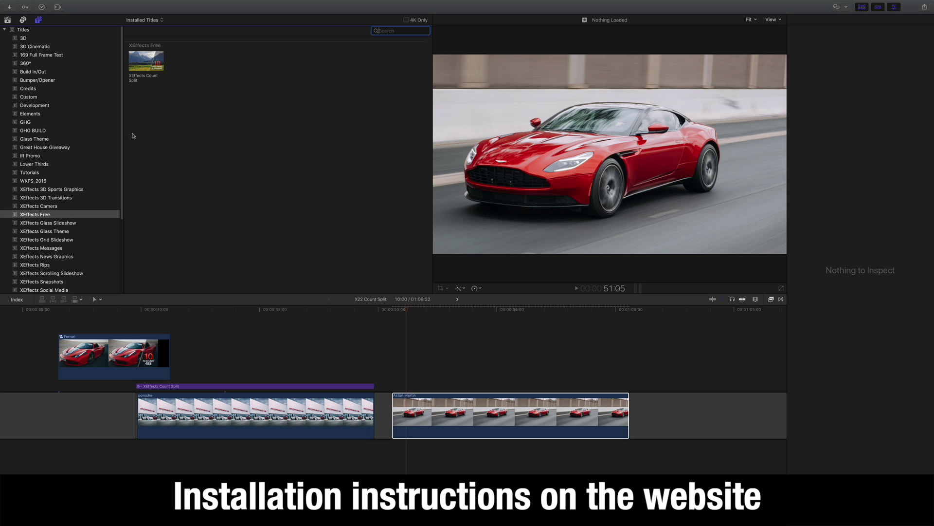
# Connect the XEffects Count Split title over the whole Aston Martin clip and preview it.
pyautogui.moveTo(142, 59)
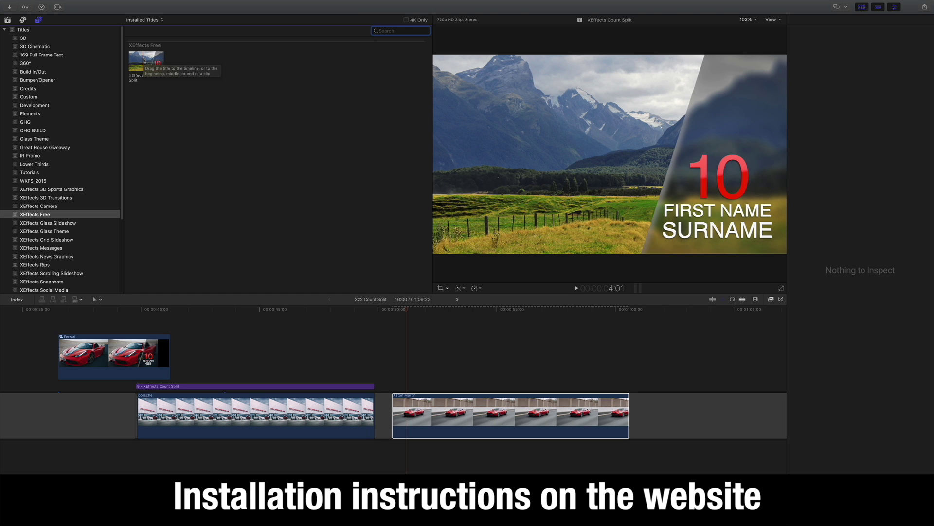
pyautogui.click(461, 410)
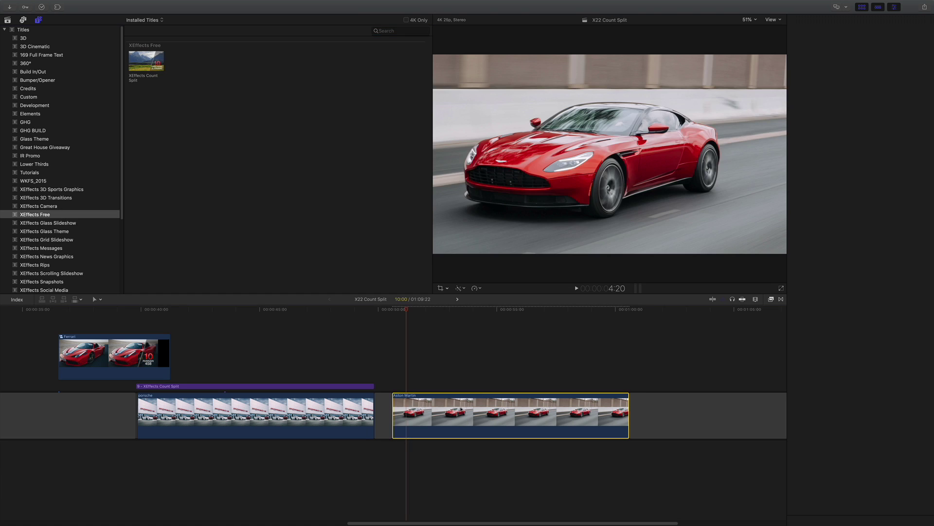
pyautogui.hotkey('shift', 'x')
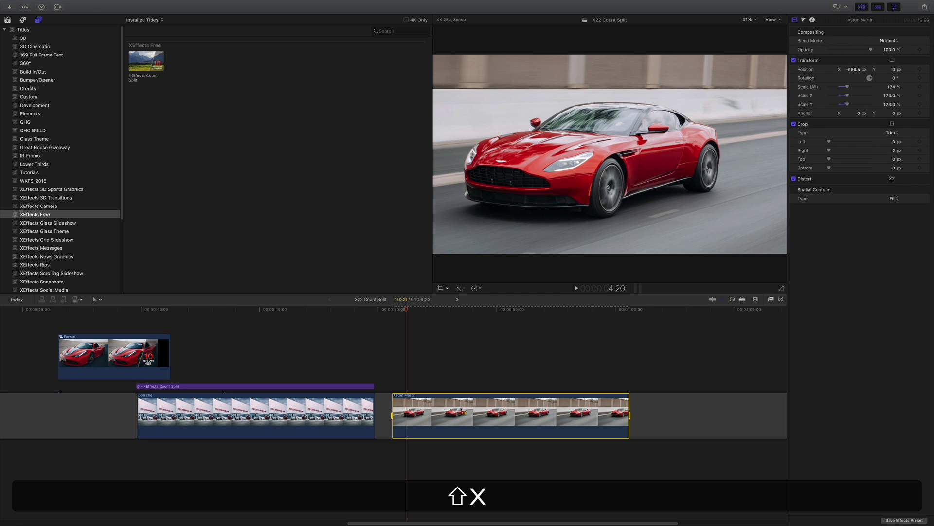
pyautogui.keyDown('shift'); pyautogui.click(145, 65); pyautogui.keyUp('shift')
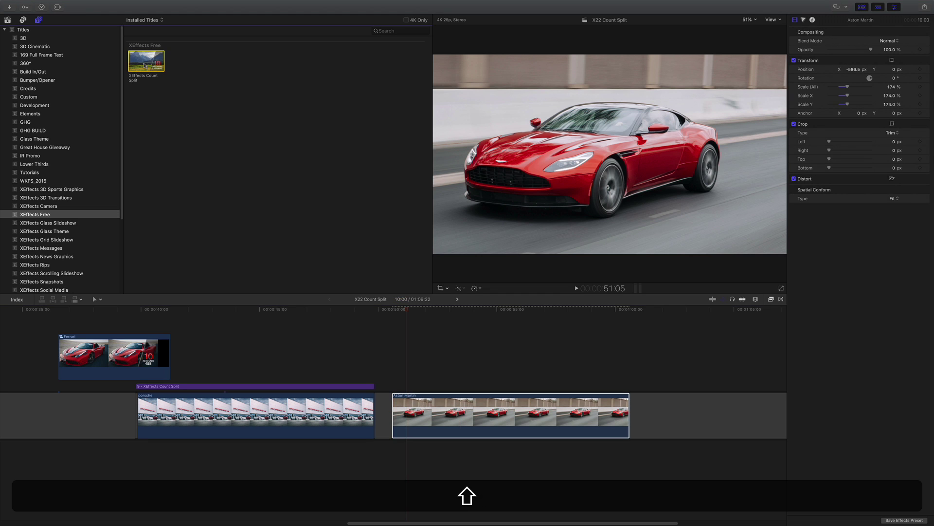
pyautogui.hotkey('shift', 'q')
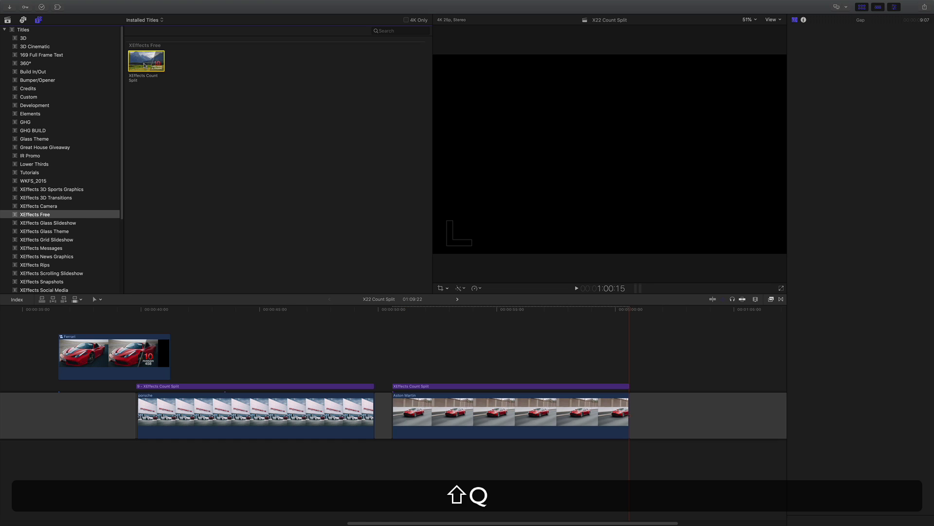
pyautogui.moveTo(390, 311)
pyautogui.mouseDown()
pyautogui.moveTo(619, 323)
pyautogui.moveTo(393, 327)
pyautogui.mouseUp()
pyautogui.press('space')
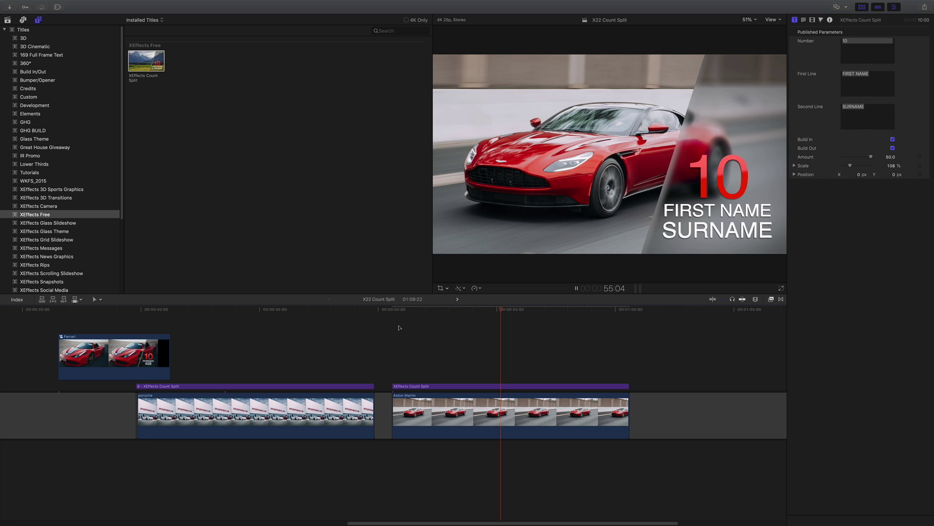
pyautogui.press('space')
pyautogui.moveTo(388, 311); pyautogui.dragTo(456, 315)
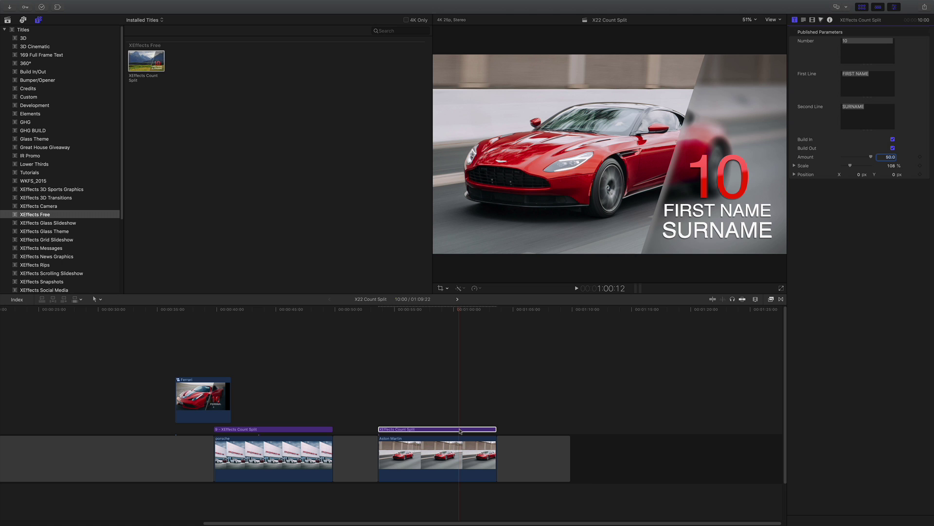
pyautogui.click(460, 430)
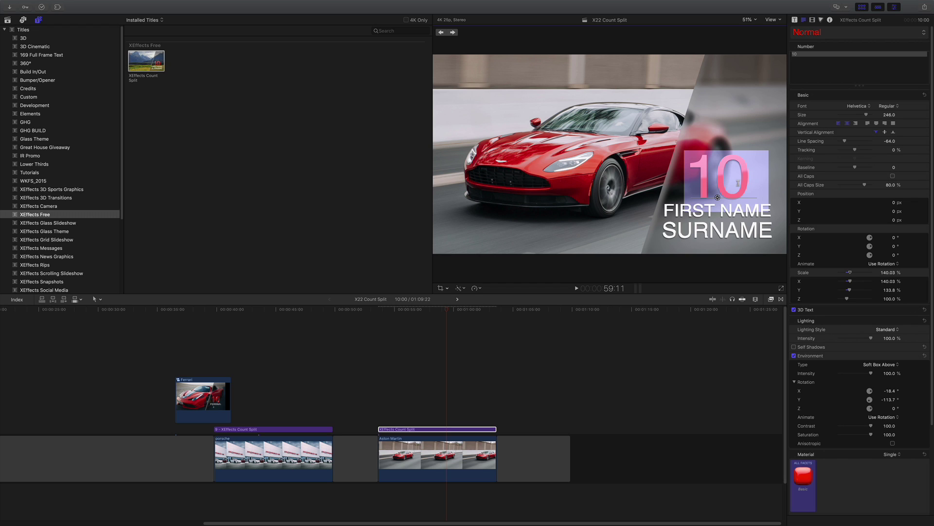
pyautogui.click(794, 310)
pyautogui.click(794, 309)
pyautogui.click(730, 225)
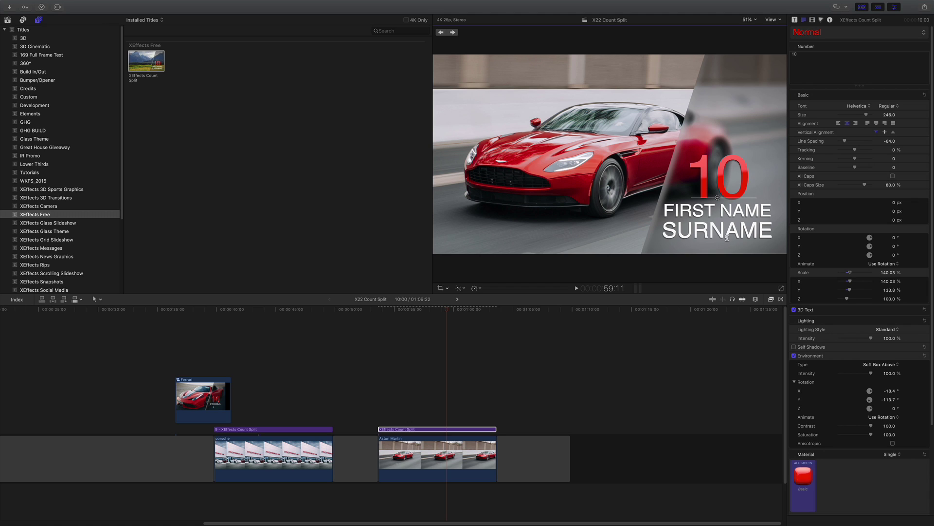
pyautogui.click(454, 32)
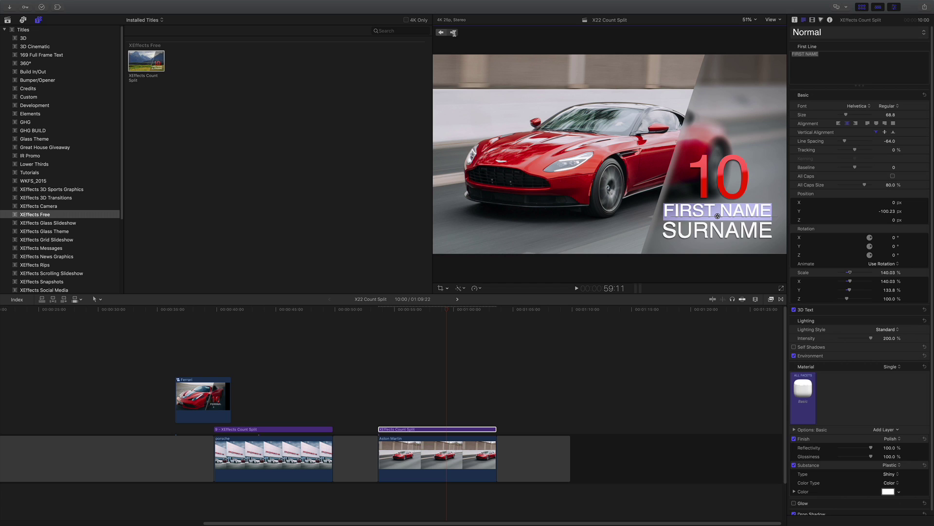
pyautogui.click(453, 32)
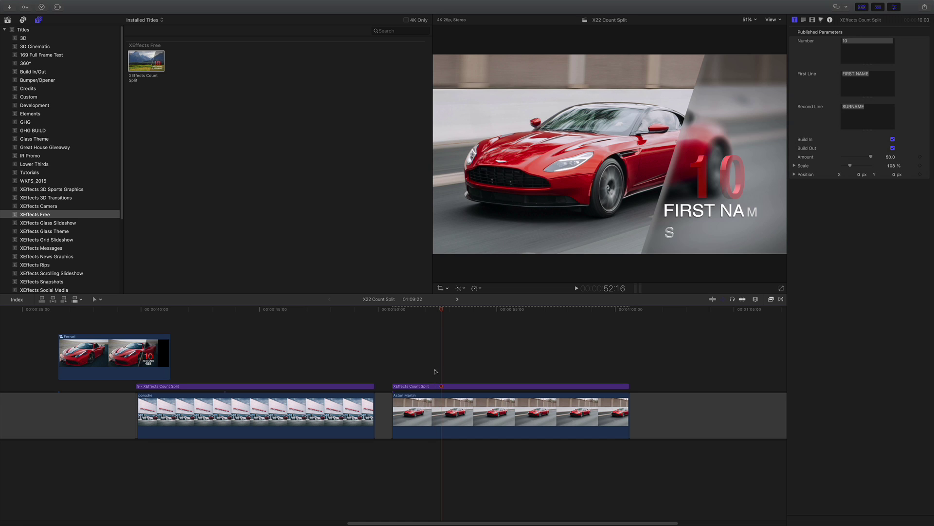
# Combine the Aston Martin clip and its title into a compound clip named 'ASTON MARTIN'.
pyautogui.click(436, 409)
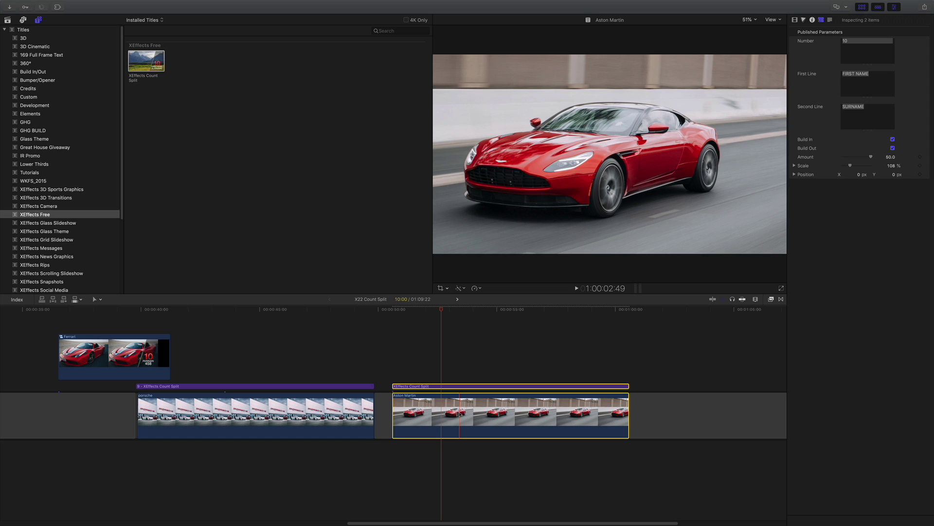
pyautogui.hotkey('alt', 'g')
pyautogui.write('ASTON MARTIN')
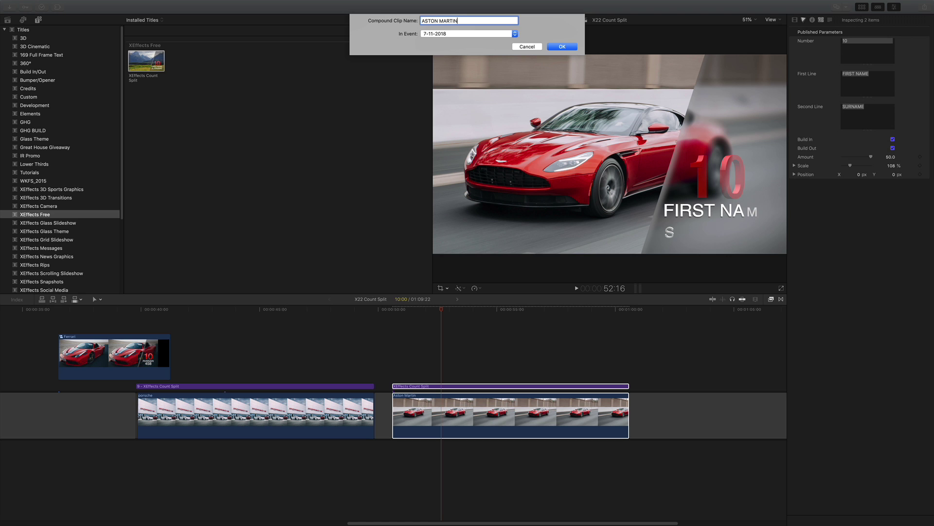
pyautogui.press('Return')
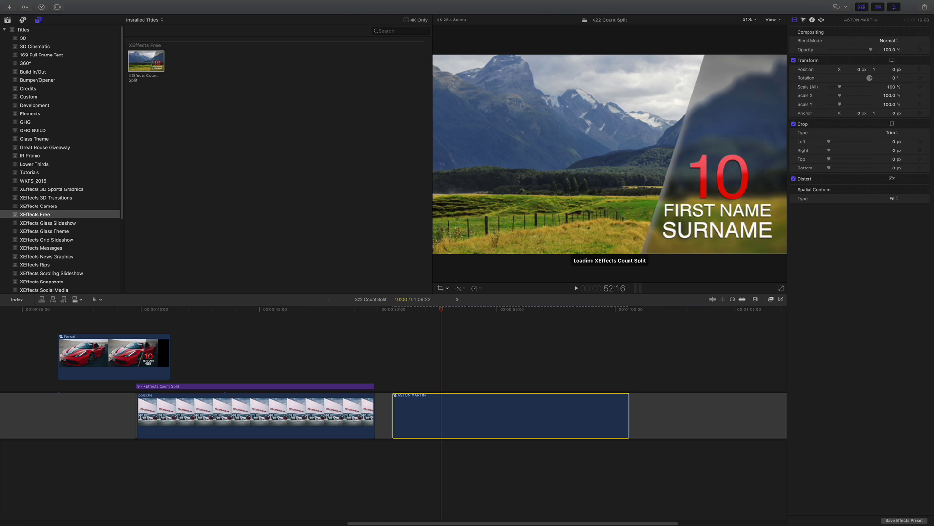
pyautogui.moveTo(406, 310); pyautogui.dragTo(551, 310)
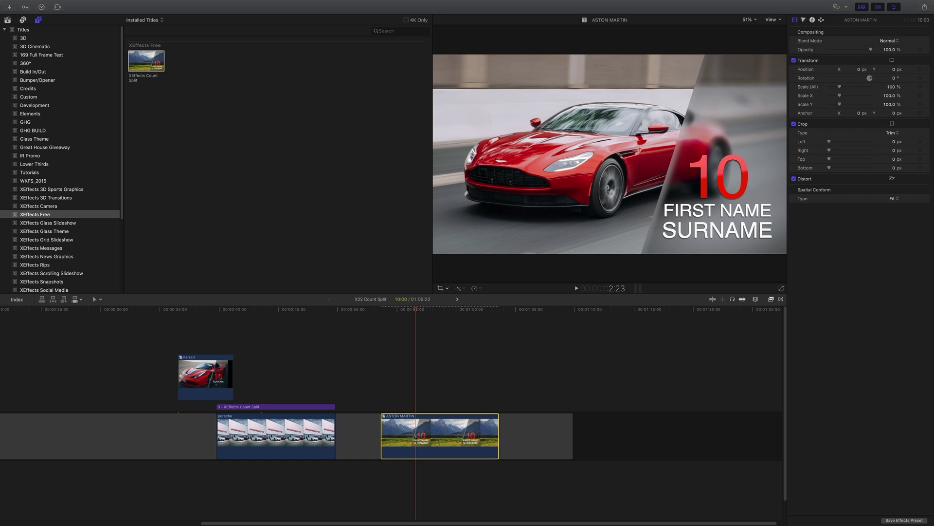
# Connect the ASTON MARTIN compound clip just before the Ferrari clip and play the countdown sequence.
pyautogui.moveTo(414, 438); pyautogui.dragTo(130, 329)
pyautogui.moveTo(199, 340)
pyautogui.mouseDown()
pyautogui.moveTo(182, 341)
pyautogui.moveTo(190, 351)
pyautogui.mouseUp()
pyautogui.click(183, 310)
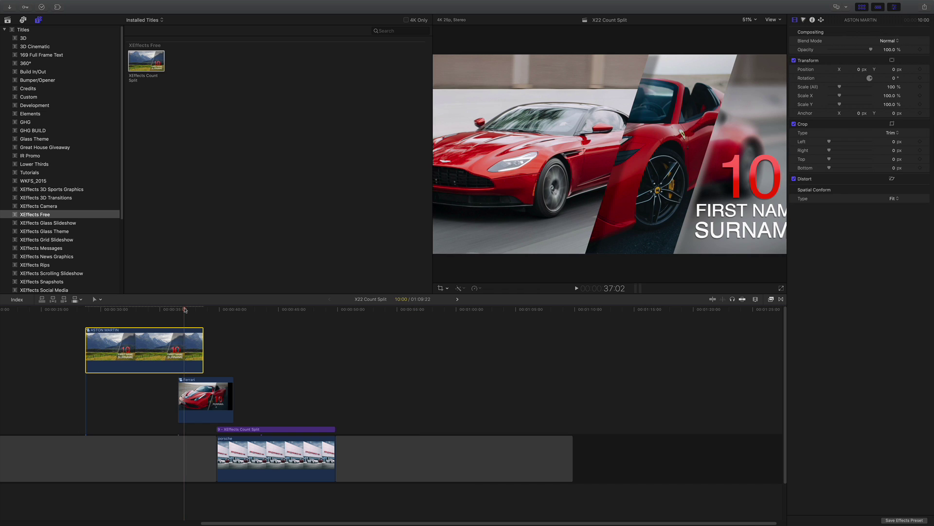
pyautogui.moveTo(183, 310); pyautogui.dragTo(195, 314)
pyautogui.press('space')
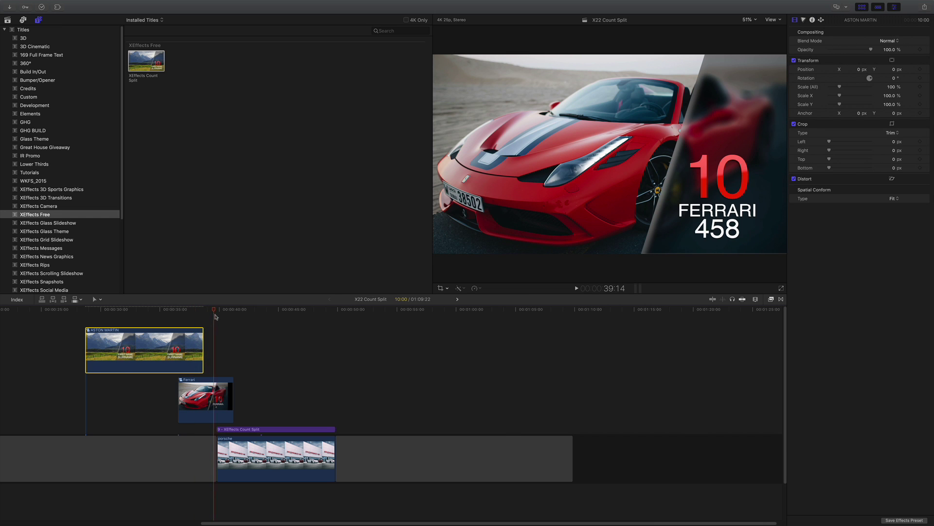
pyautogui.press('super+shift+f')
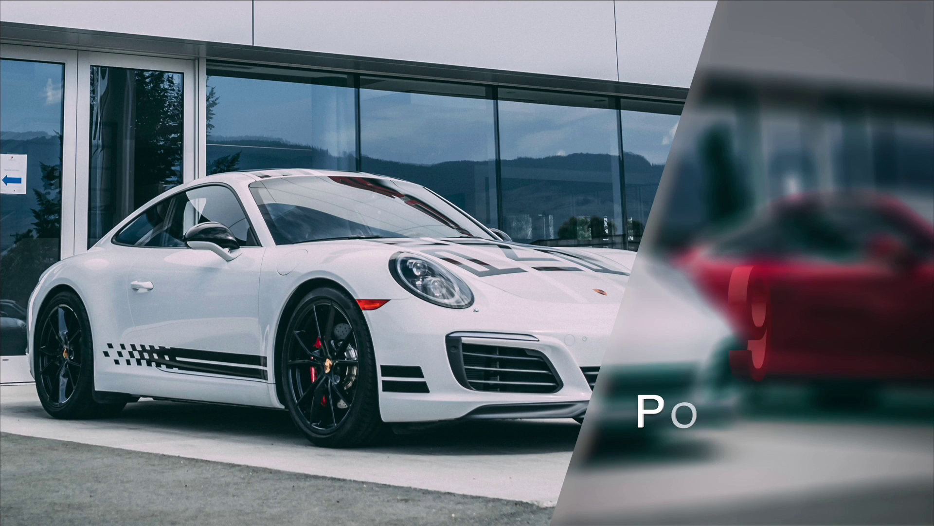